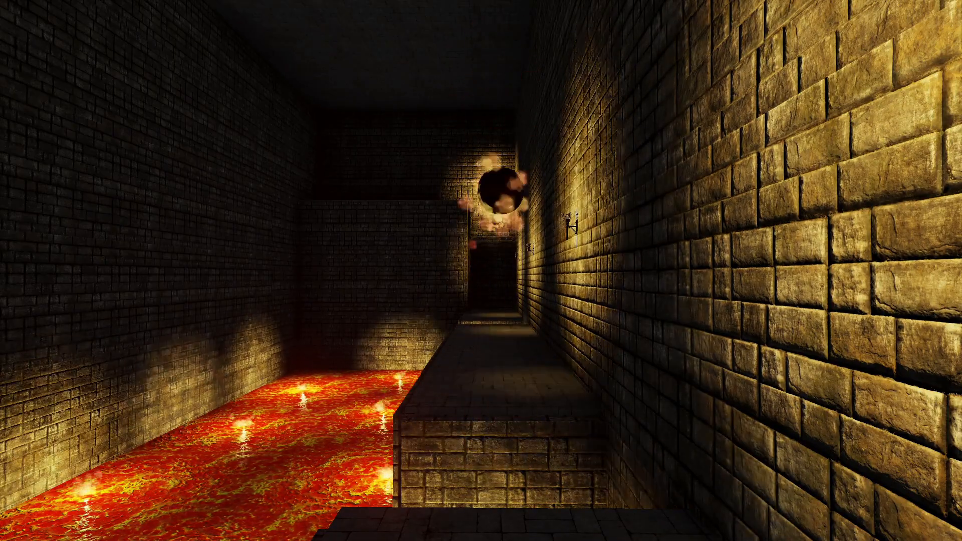
# Walk forward and back along the lava corridor in the test game, and return to the level editor.
pyautogui.press('w')
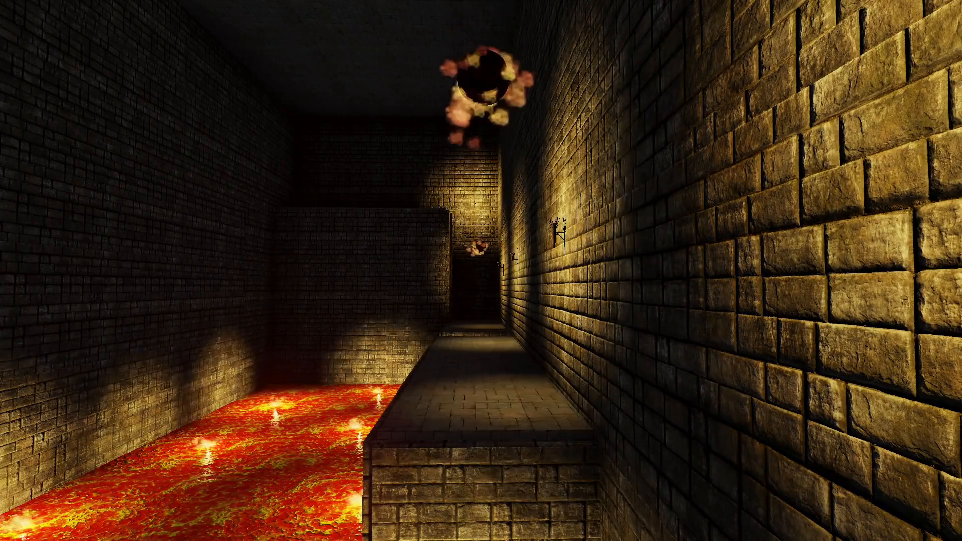
pyautogui.press('s')
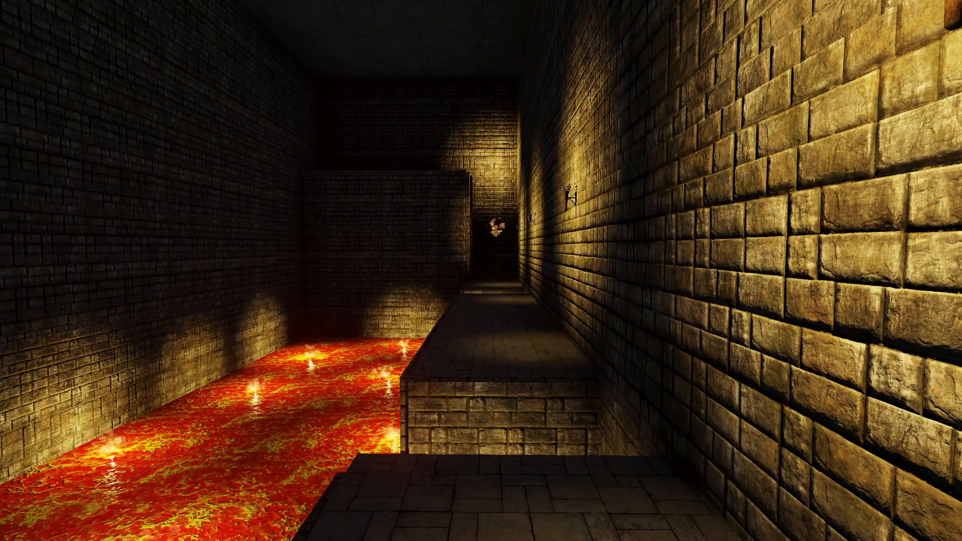
pyautogui.press('Escape')
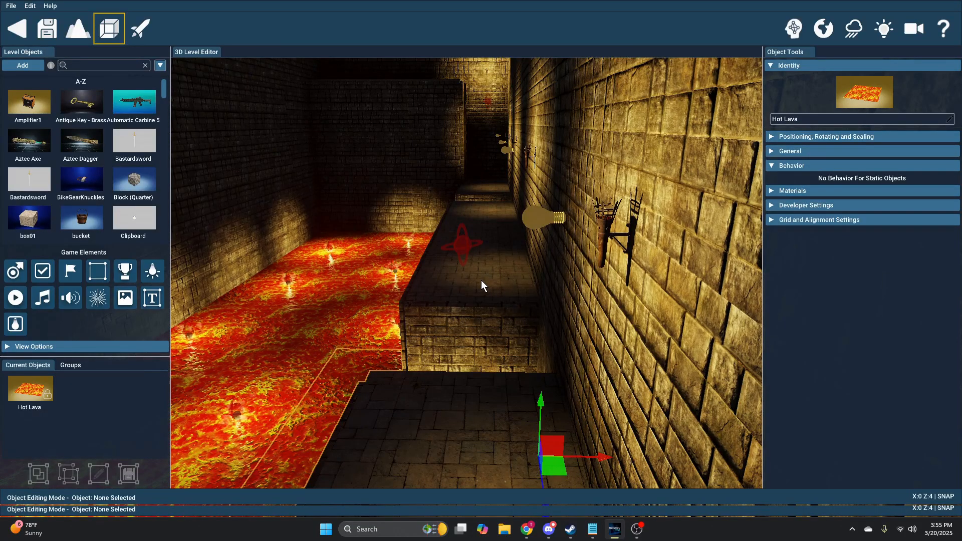
# Select the fireball in the lava gap between the stone ledges and examine its Hover behavior settings.
pyautogui.moveTo(481, 286); pyautogui.dragTo(462, 297, button='right')
pyautogui.press('w')
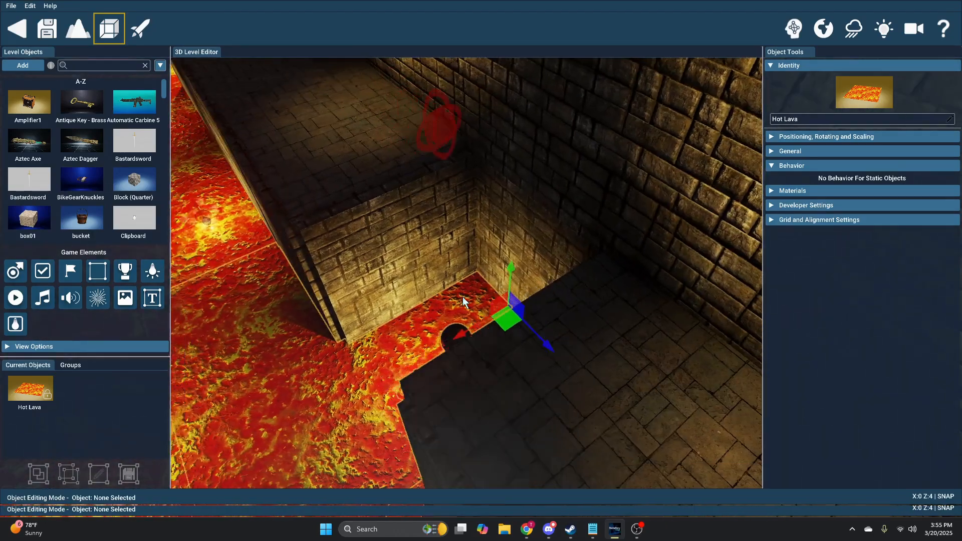
pyautogui.click(480, 330)
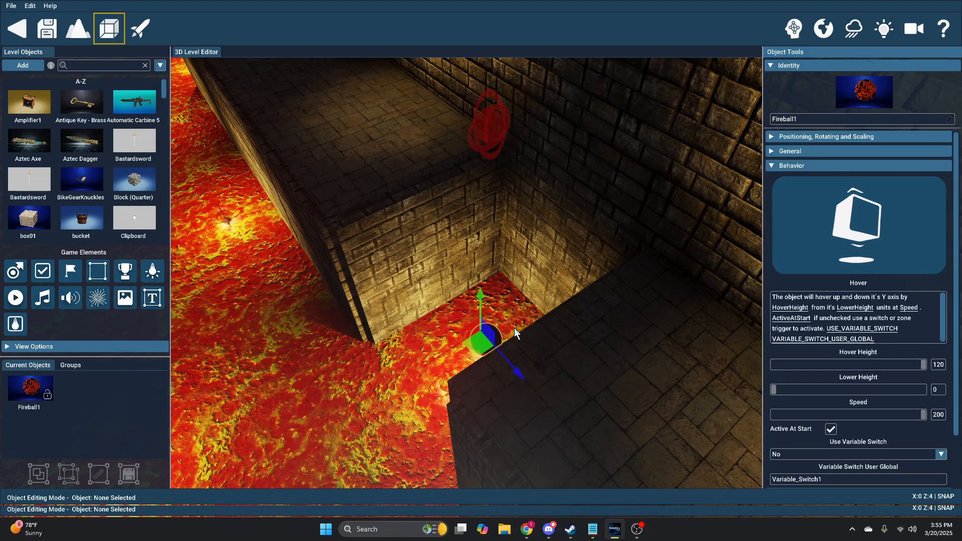
pyautogui.press('d')
pyautogui.moveTo(558, 339); pyautogui.dragTo(514, 295, button='right')
pyautogui.press('s')
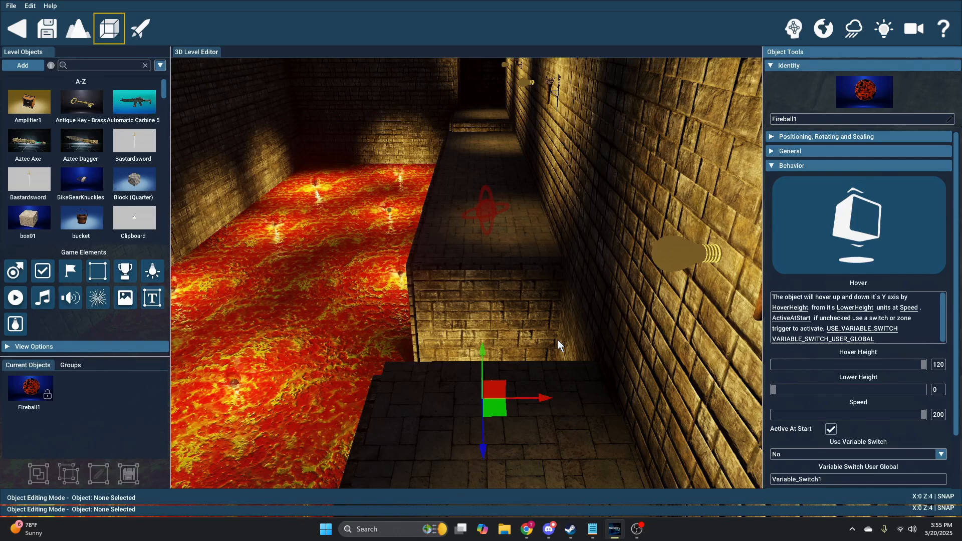
# Find the wooden crate hidden outside the corridor wall and select it to view its Particle Mover behavior.
pyautogui.moveTo(558, 340); pyautogui.dragTo(541, 383, button='right')
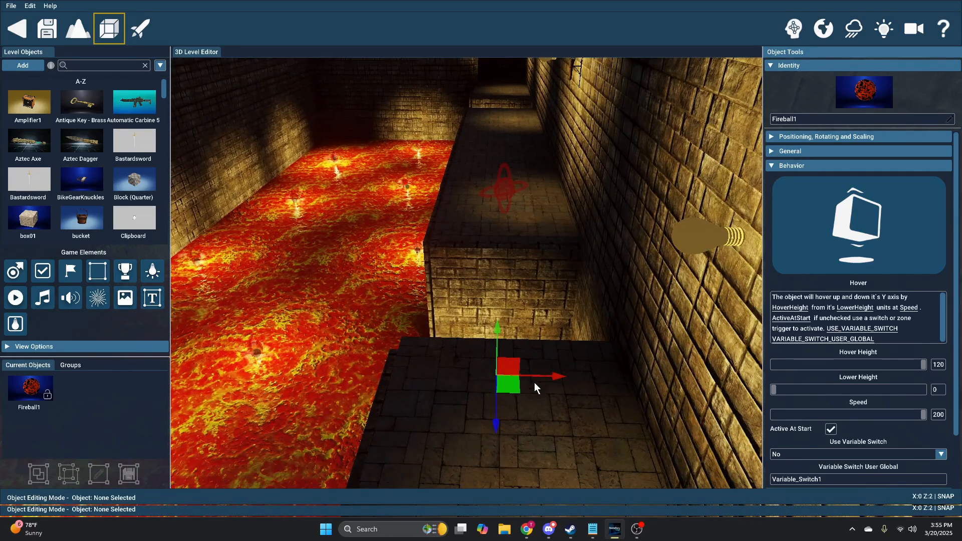
pyautogui.click(469, 384)
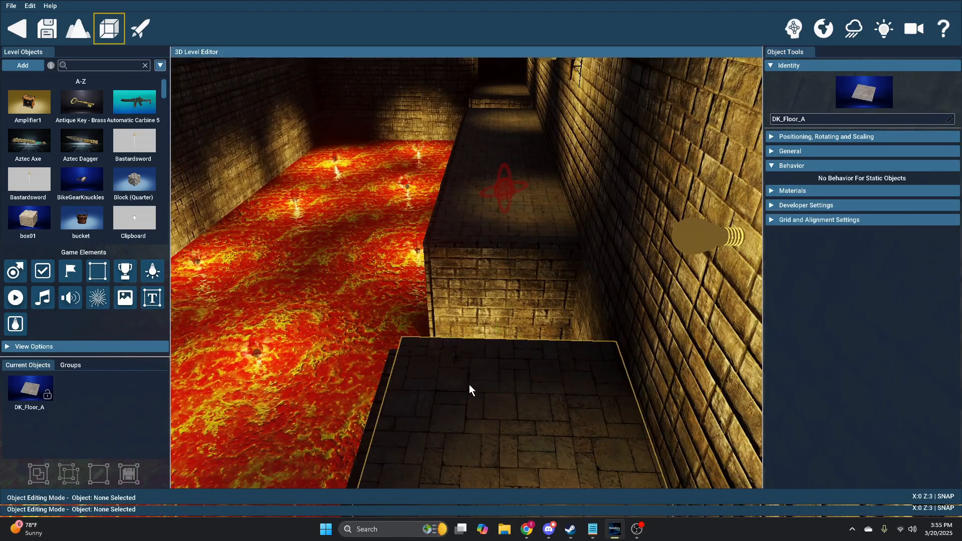
pyautogui.click(651, 309)
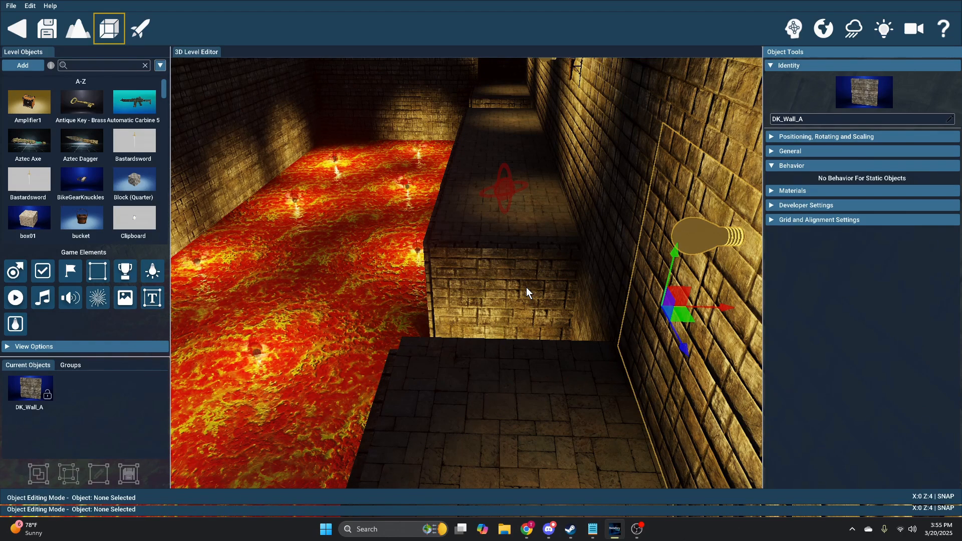
pyautogui.moveTo(537, 294); pyautogui.dragTo(531, 351, button='right')
pyautogui.press('d')
pyautogui.scroll(-3, 549, 326)
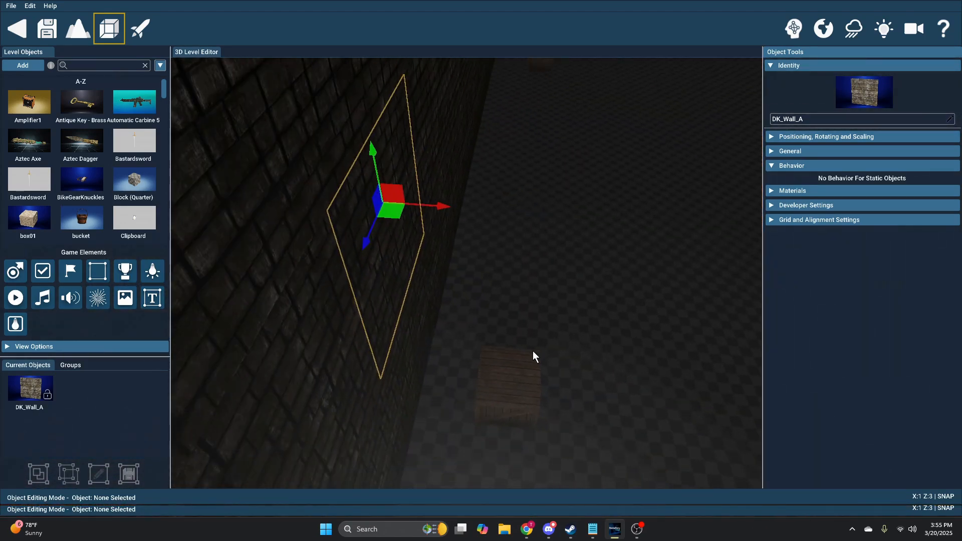
pyautogui.click(510, 377)
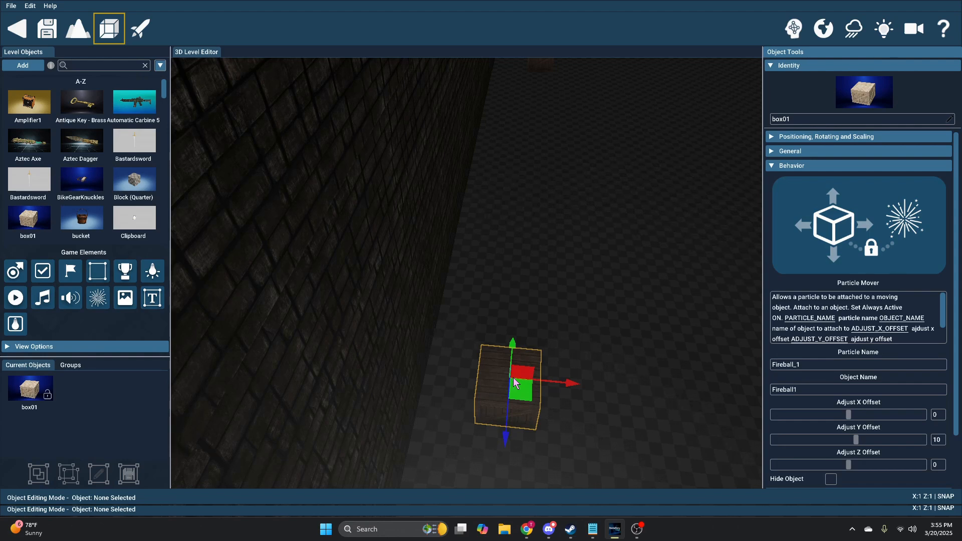
# Review the crate's general settings, including its physics mode and Always Active option, and collapse them again.
pyautogui.click(775, 150)
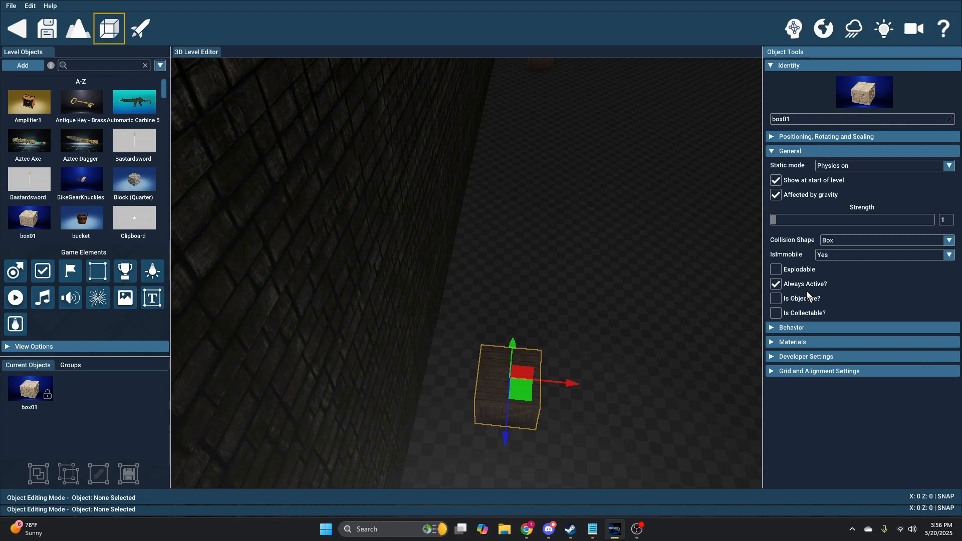
pyautogui.moveTo(630, 355)
pyautogui.mouseDown(button='right')
pyautogui.moveTo(631, 250)
pyautogui.moveTo(630, 355)
pyautogui.mouseUp(button='right')
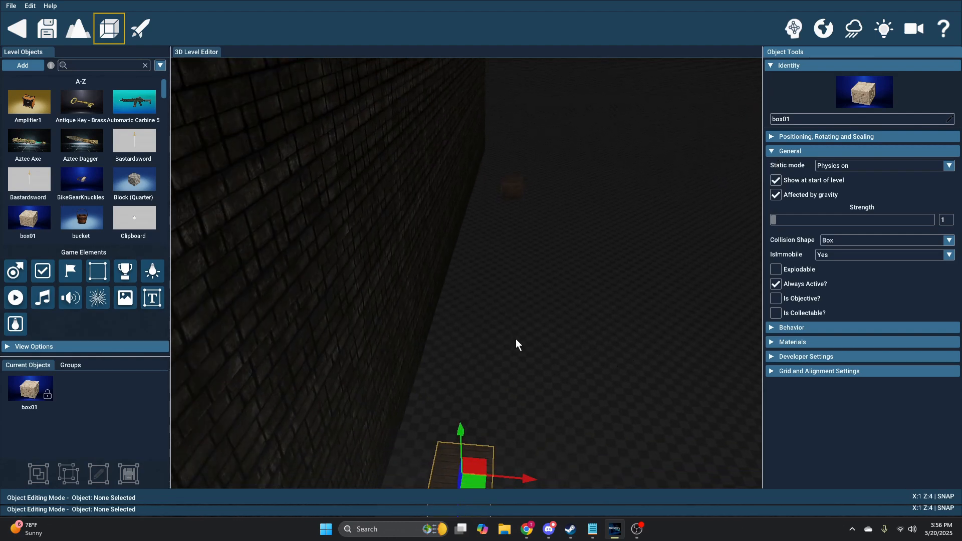
pyautogui.click(774, 151)
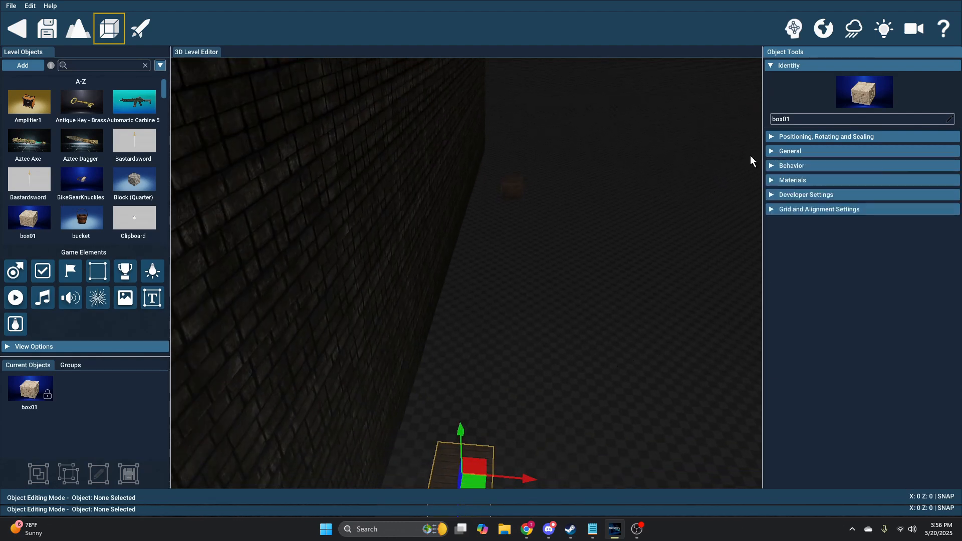
# Brighten the editor view and examine the Particle Mover settings of both crates outside the wall.
pyautogui.click(885, 28)
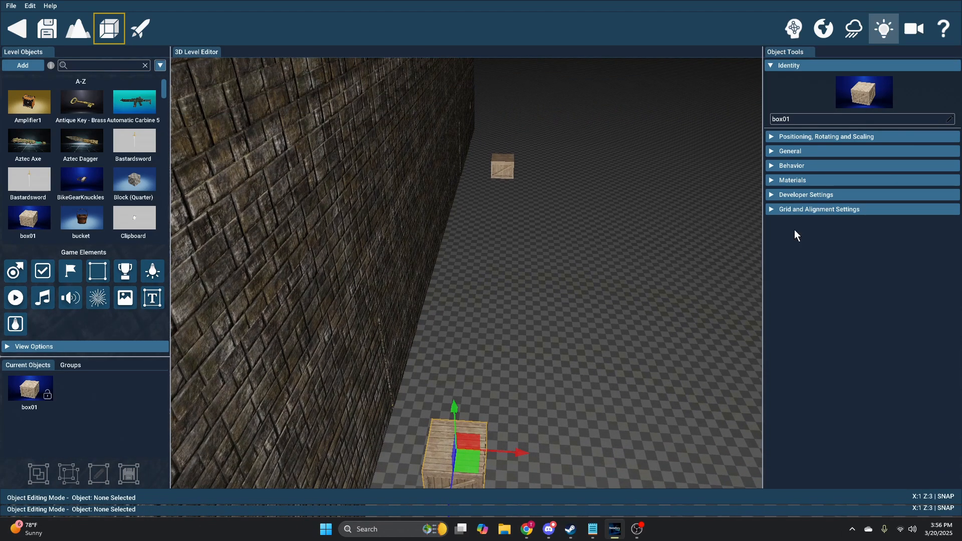
pyautogui.click(774, 166)
pyautogui.moveTo(740, 210); pyautogui.dragTo(728, 238, button='right')
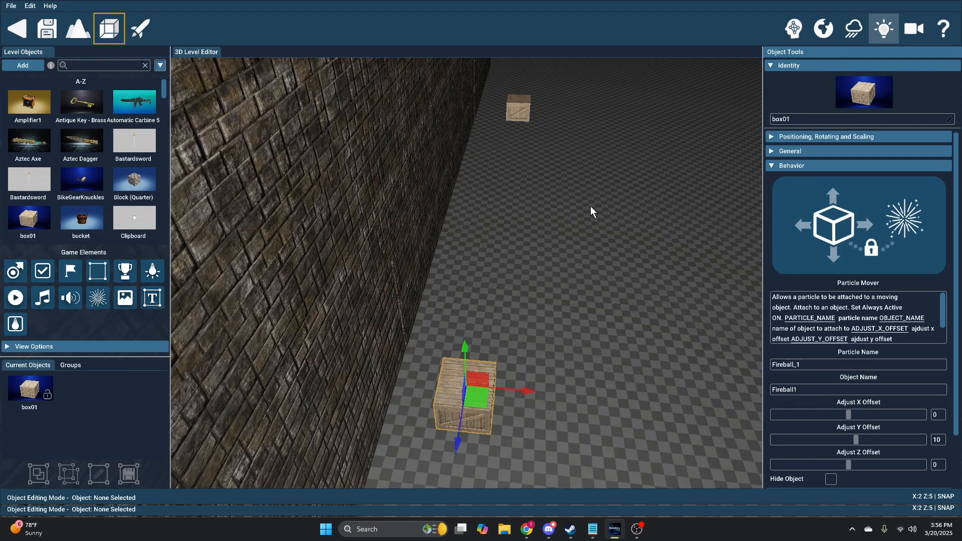
pyautogui.click(527, 115)
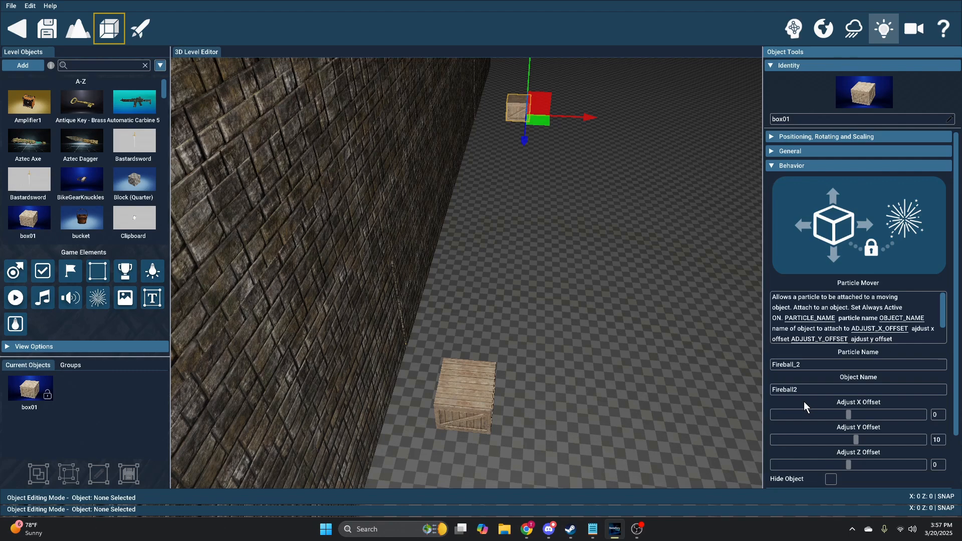
pyautogui.scroll(-2, 803, 401)
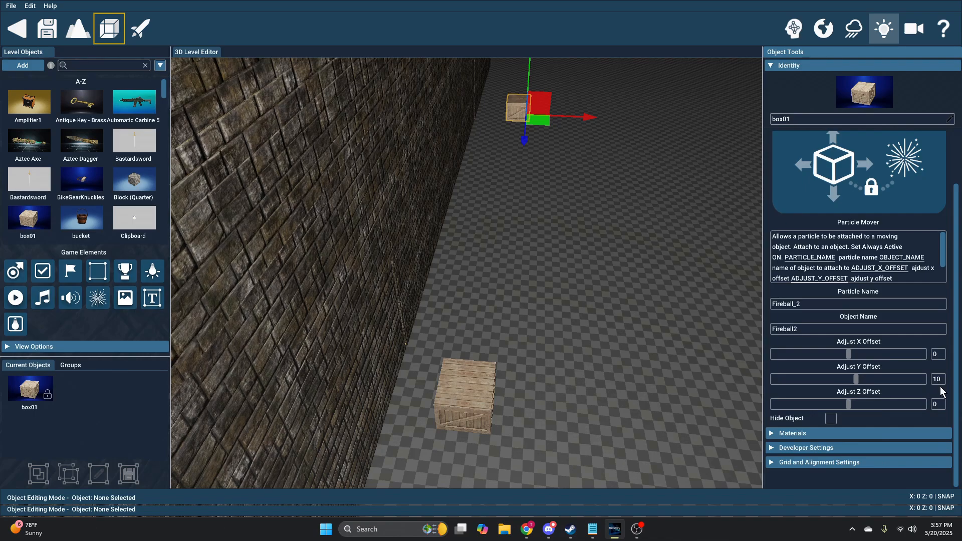
# Go back to the lava gap, select the fireball and shift it slightly.
pyautogui.moveTo(627, 384); pyautogui.dragTo(495, 387, button='right')
pyautogui.press('a')
pyautogui.press('w')
pyautogui.press('w')
pyautogui.press('s')
pyautogui.click(502, 343)
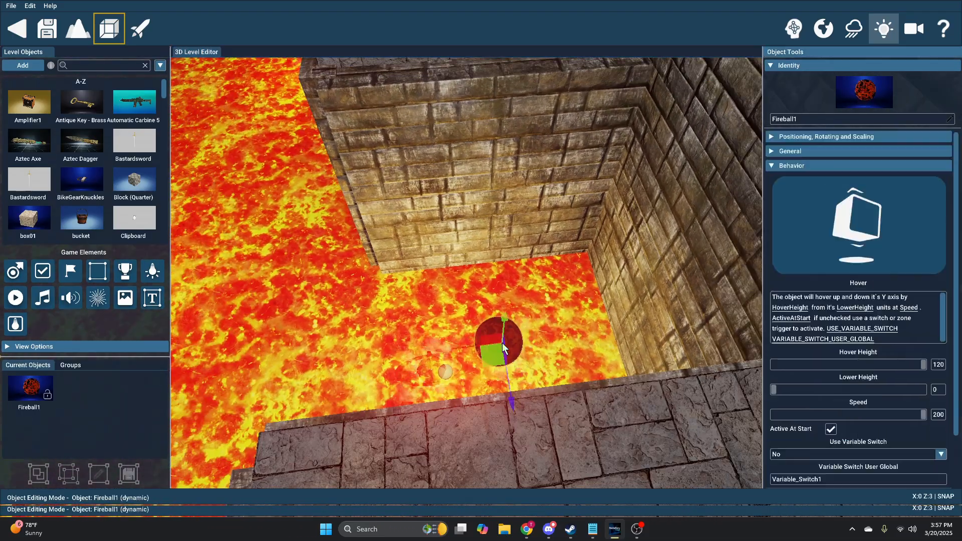
pyautogui.moveTo(504, 343); pyautogui.dragTo(501, 352, button='right')
pyautogui.moveTo(507, 360); pyautogui.dragTo(503, 335)
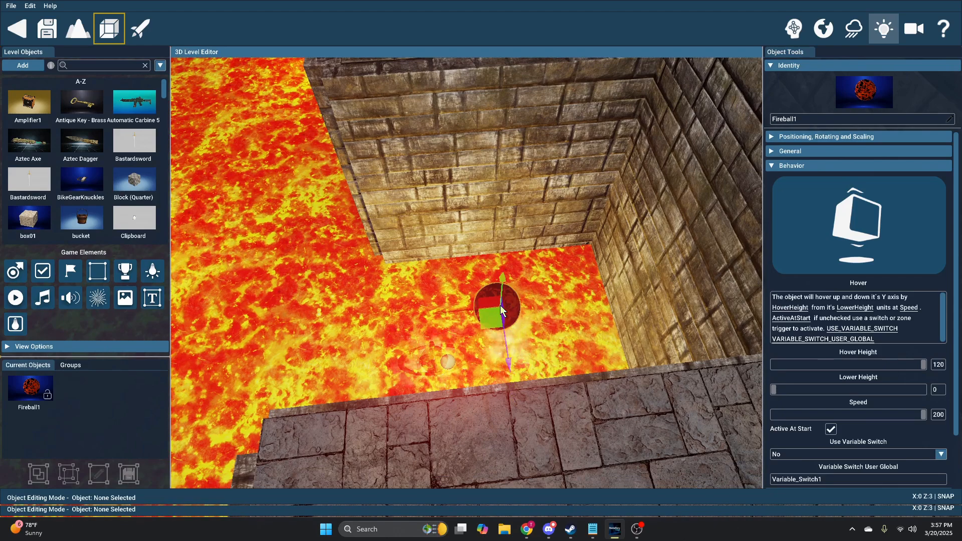
# Reselect the fireball in the lava gap, raise it well above the lava and lower it back into place.
pyautogui.click(508, 343)
pyautogui.moveTo(467, 273); pyautogui.dragTo(484, 284, button='right')
pyautogui.scroll(-1, 469, 286)
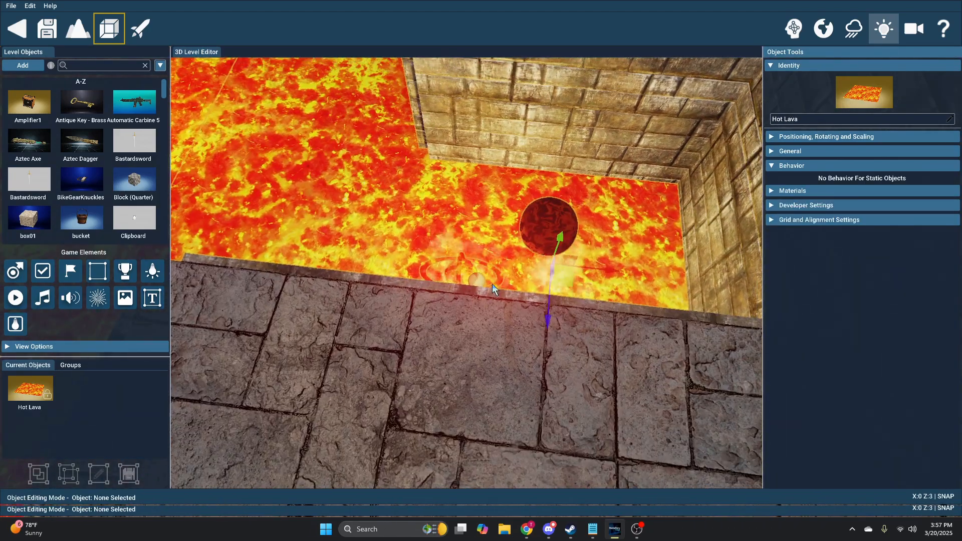
pyautogui.scroll(-2, 546, 278)
pyautogui.click(489, 271)
pyautogui.moveTo(489, 270); pyautogui.dragTo(525, 350, button='right')
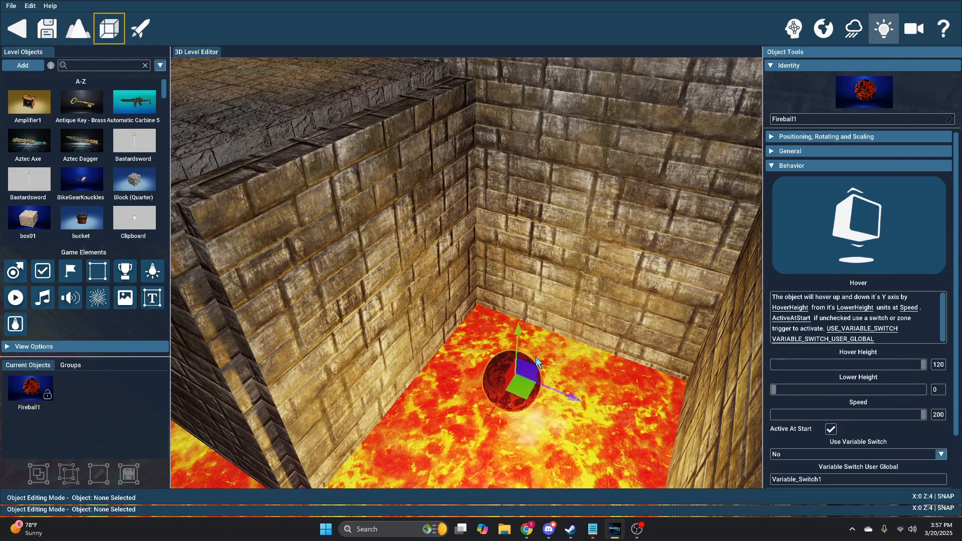
pyautogui.scroll(-2, 536, 357)
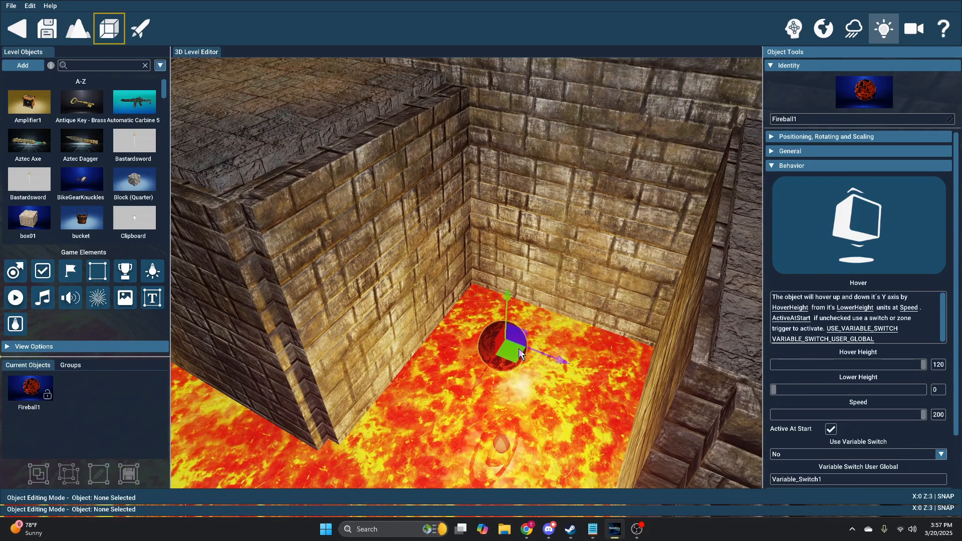
pyautogui.moveTo(518, 348); pyautogui.dragTo(501, 211)
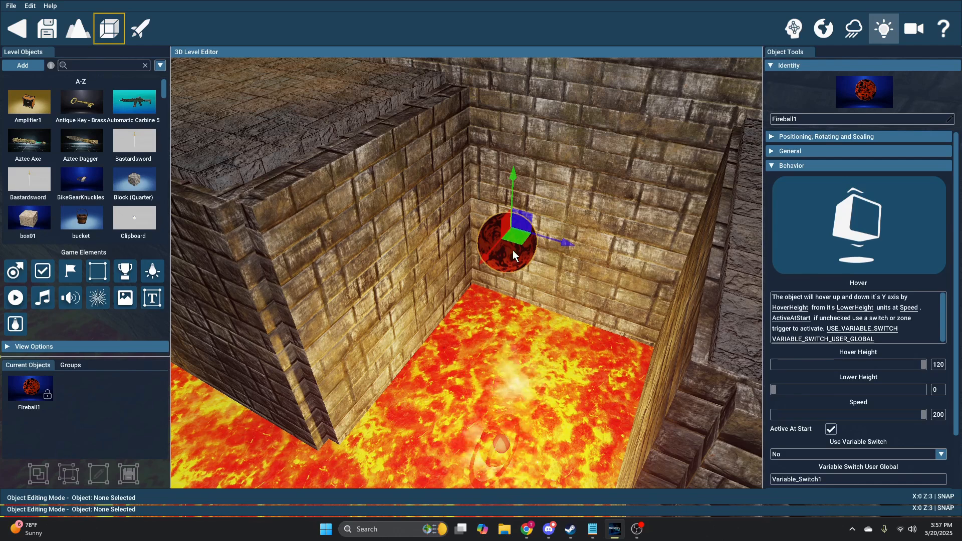
pyautogui.moveTo(516, 179); pyautogui.dragTo(516, 291)
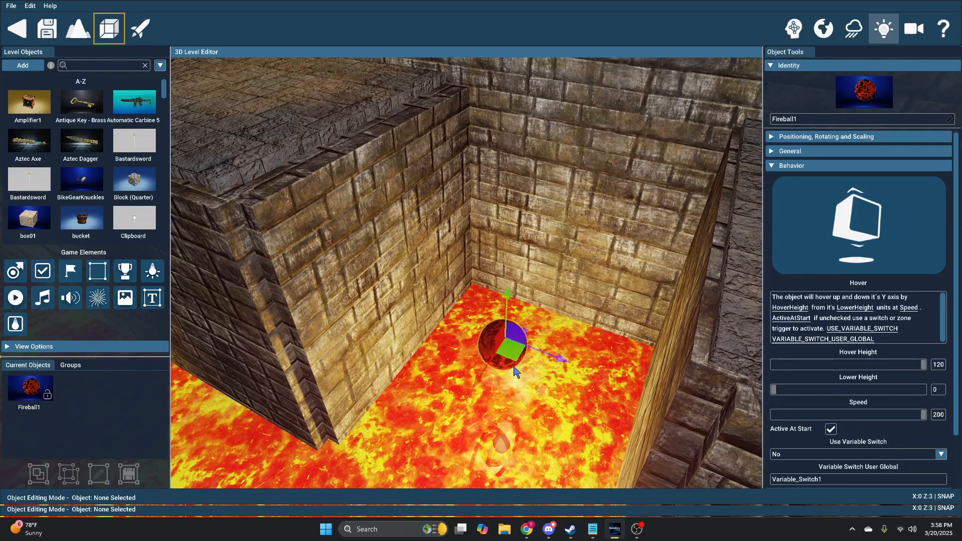
# Select the nearer crate outside the wall and examine its Particle Mover names, axis offsets and Hide Object option.
pyautogui.moveTo(714, 324); pyautogui.dragTo(645, 434, button='right')
pyautogui.click(629, 456)
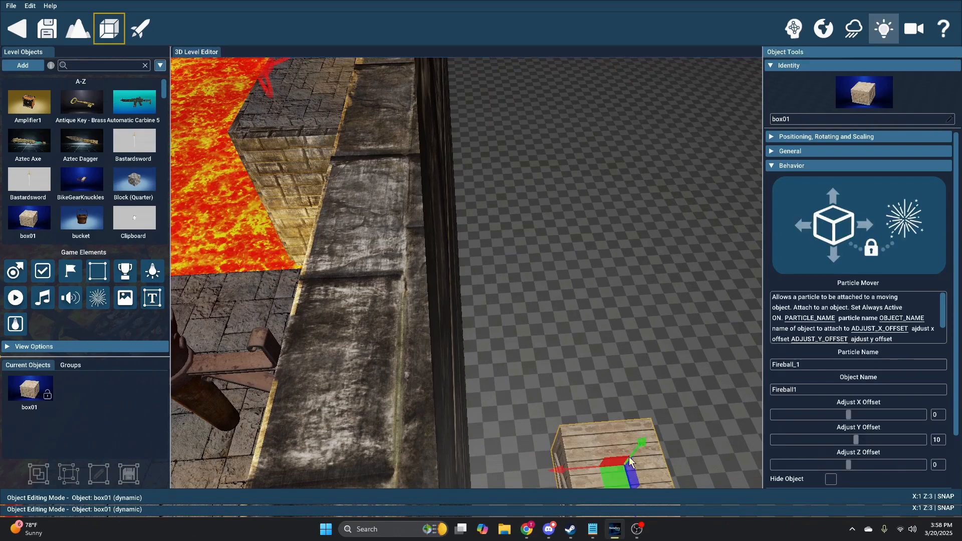
pyautogui.moveTo(704, 362)
pyautogui.mouseDown(button='right')
pyautogui.moveTo(692, 380)
pyautogui.moveTo(701, 401)
pyautogui.moveTo(671, 426)
pyautogui.moveTo(696, 421)
pyautogui.moveTo(701, 360)
pyautogui.mouseUp(button='right')
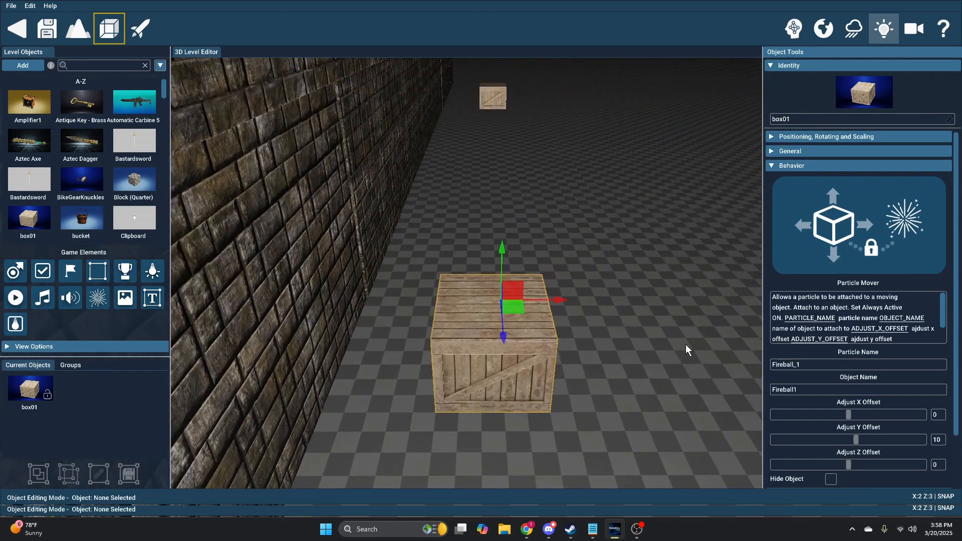
pyautogui.press('w')
pyautogui.press('d')
pyautogui.press('a')
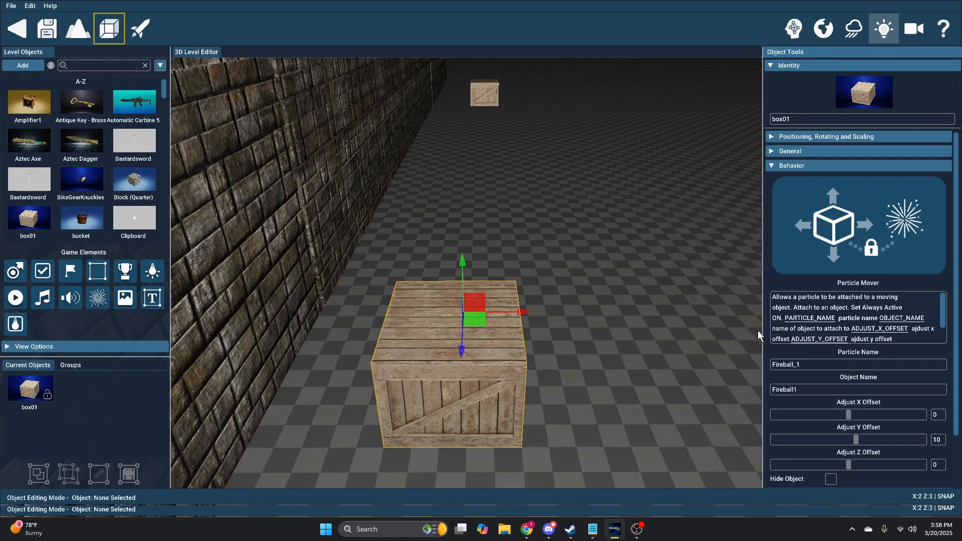
pyautogui.scroll(-2, 765, 330)
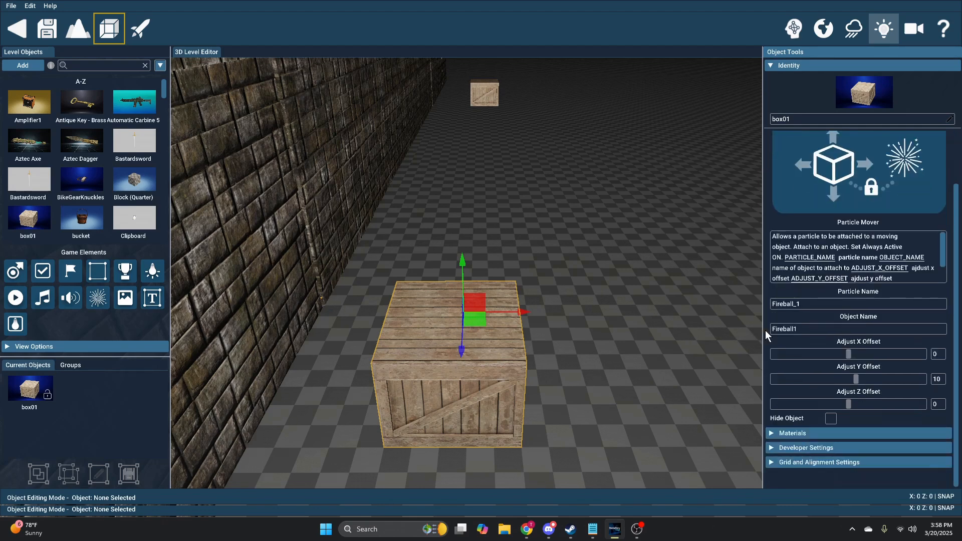